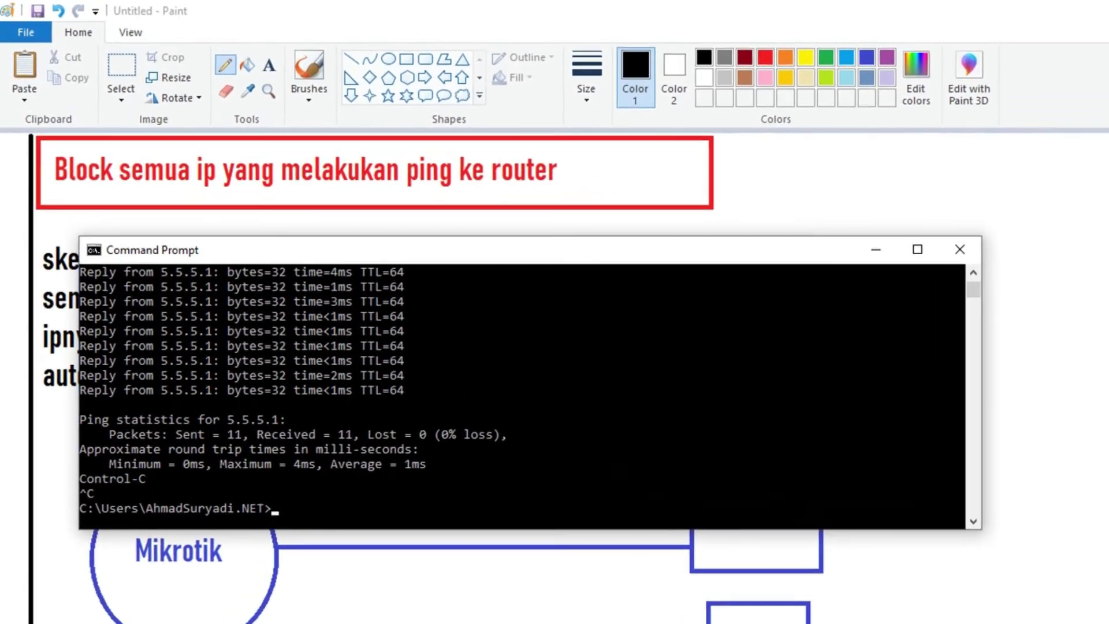
# Display the PC's IP configuration, and run a continuous ping to 5.5.5.1 before stopping it.
pyautogui.write('ipconfig')
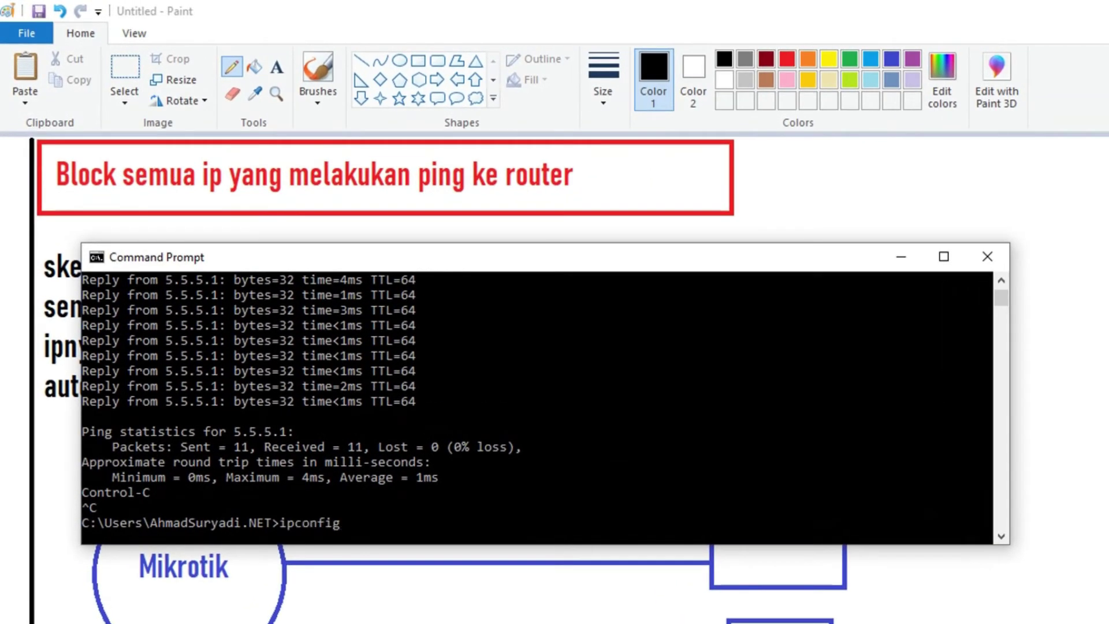
pyautogui.press('Return')
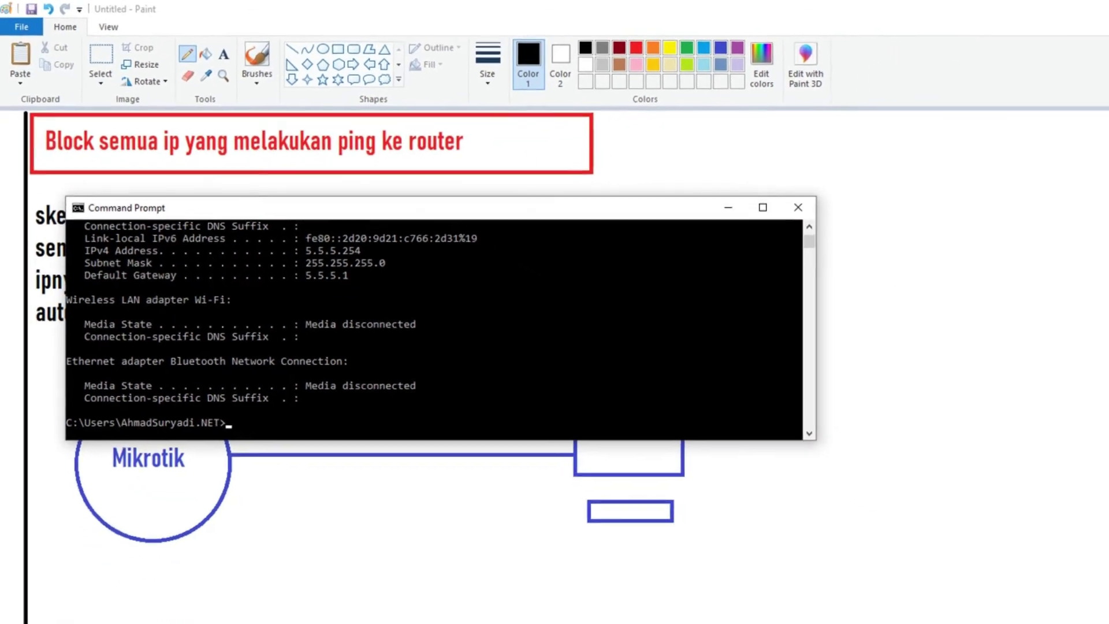
pyautogui.write('ping 5.5.5.1 -t')
pyautogui.press('Return')
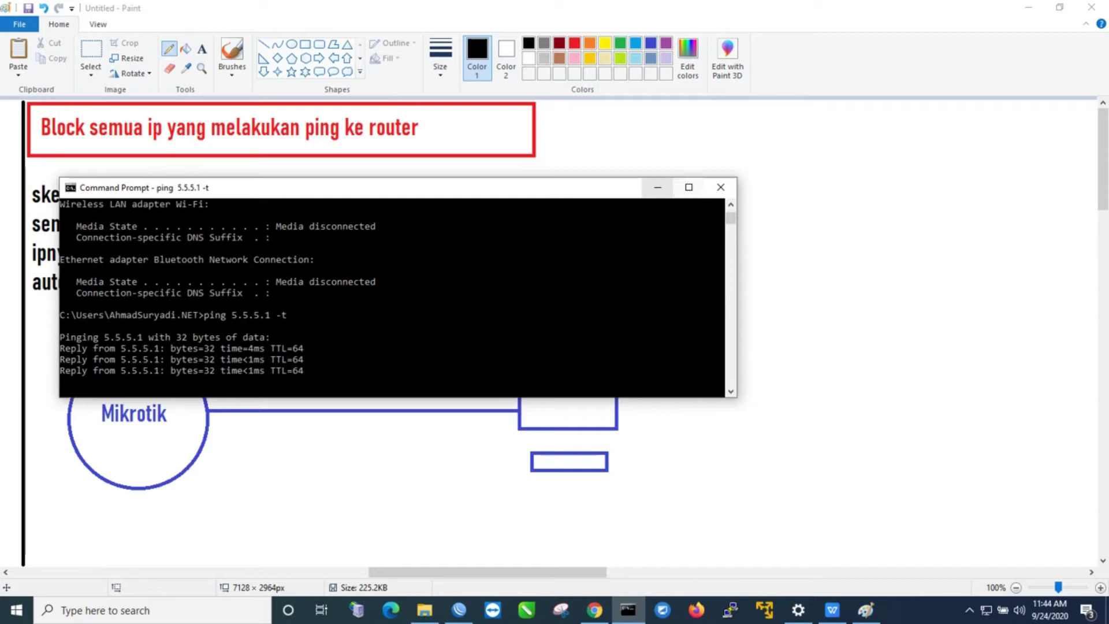
pyautogui.click(657, 186)
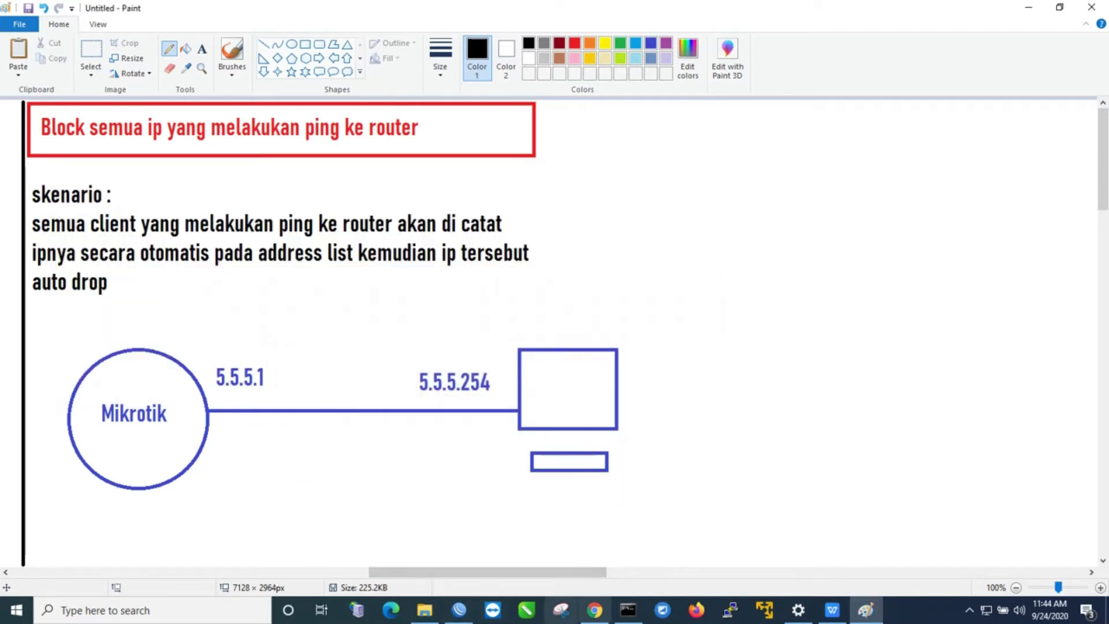
pyautogui.click(628, 610)
pyautogui.hotkey('ctrl', 'c')
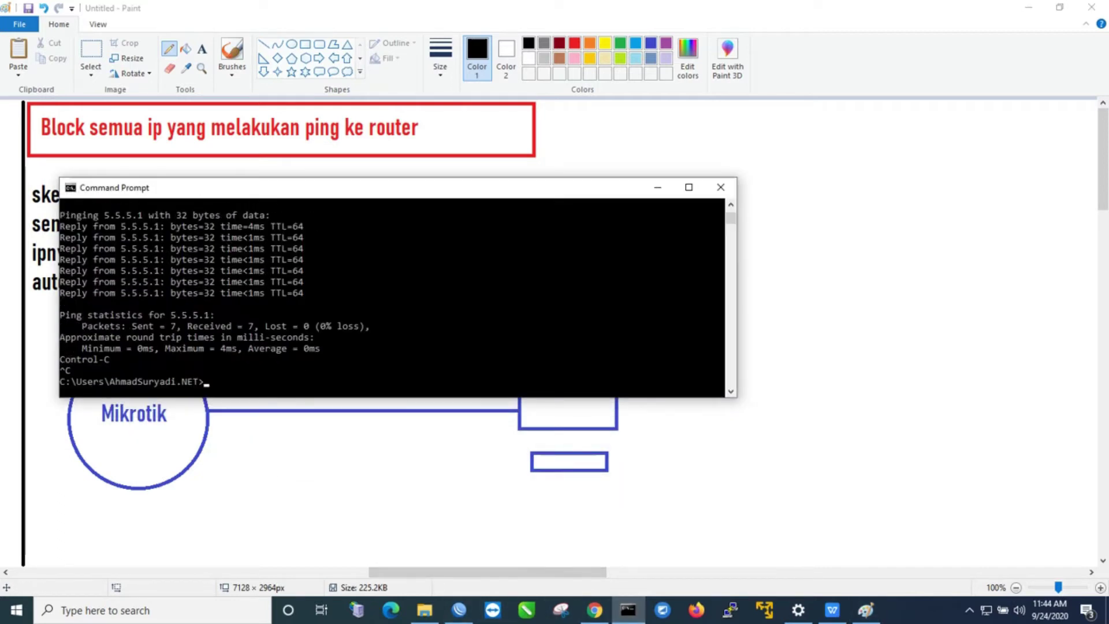
# Switch to WinBox and open the router's IP firewall filter rules.
pyautogui.click(459, 610)
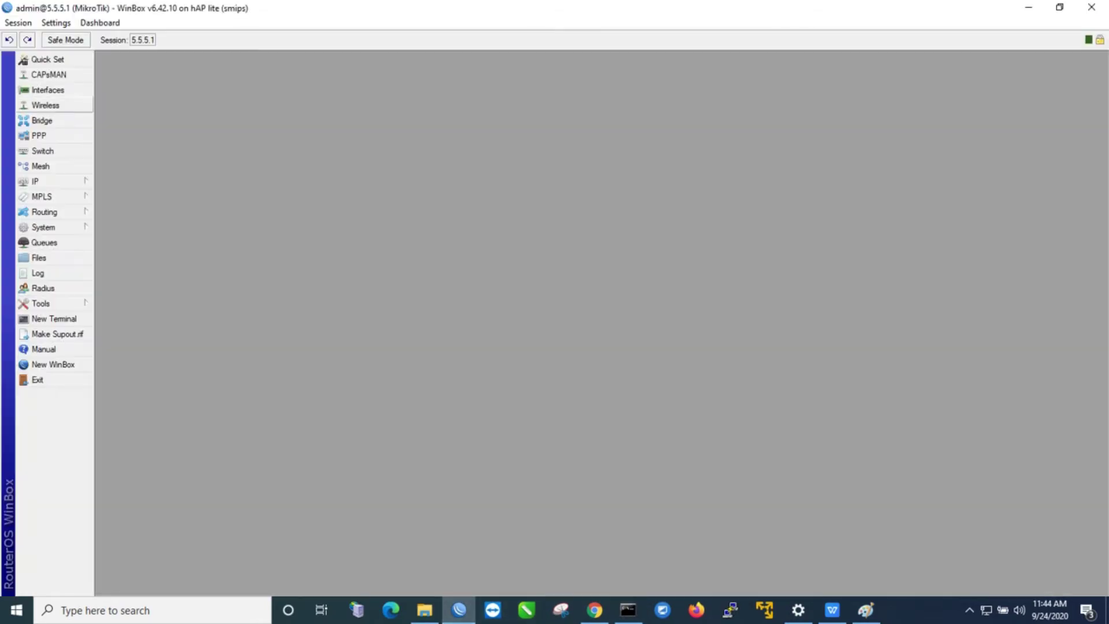
pyautogui.click(53, 181)
pyautogui.click(114, 304)
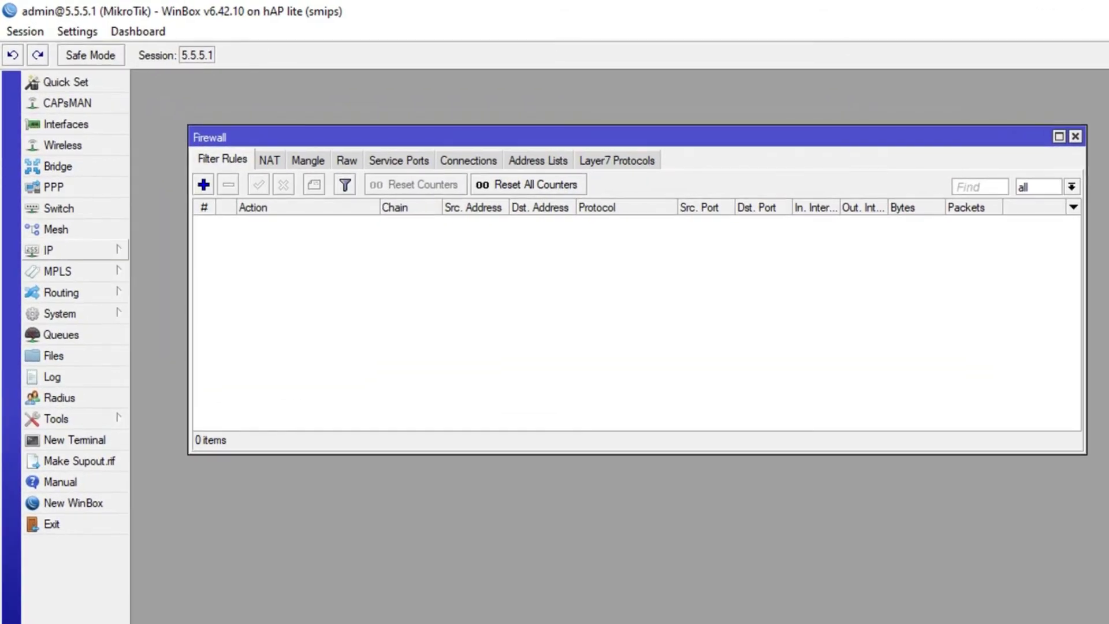
pyautogui.click(69, 242)
pyautogui.click(158, 421)
# Create a new filter rule with the chain set to input and the protocol set to icmp.
pyautogui.click(204, 184)
pyautogui.click(505, 115)
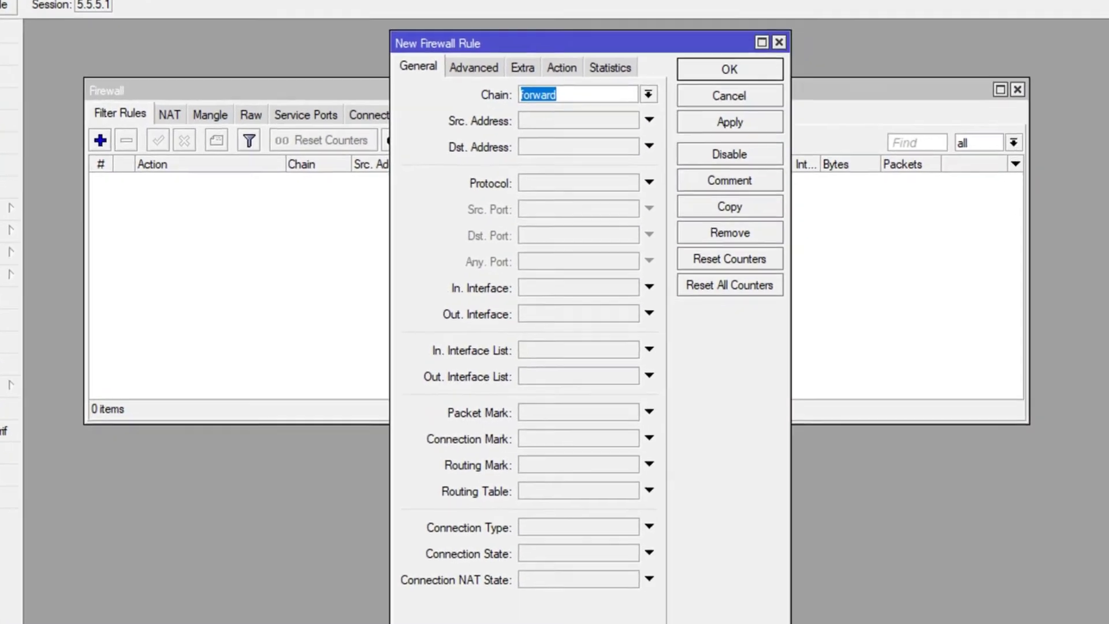
pyautogui.click(725, 142)
pyautogui.press('Down')
pyautogui.press('Return')
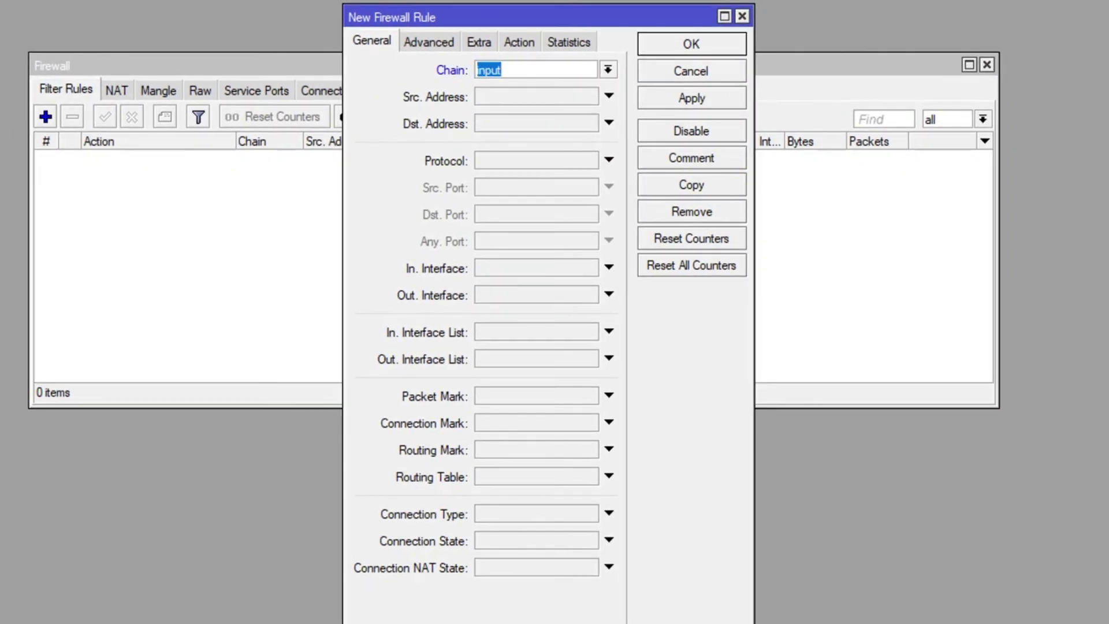
pyautogui.click(608, 160)
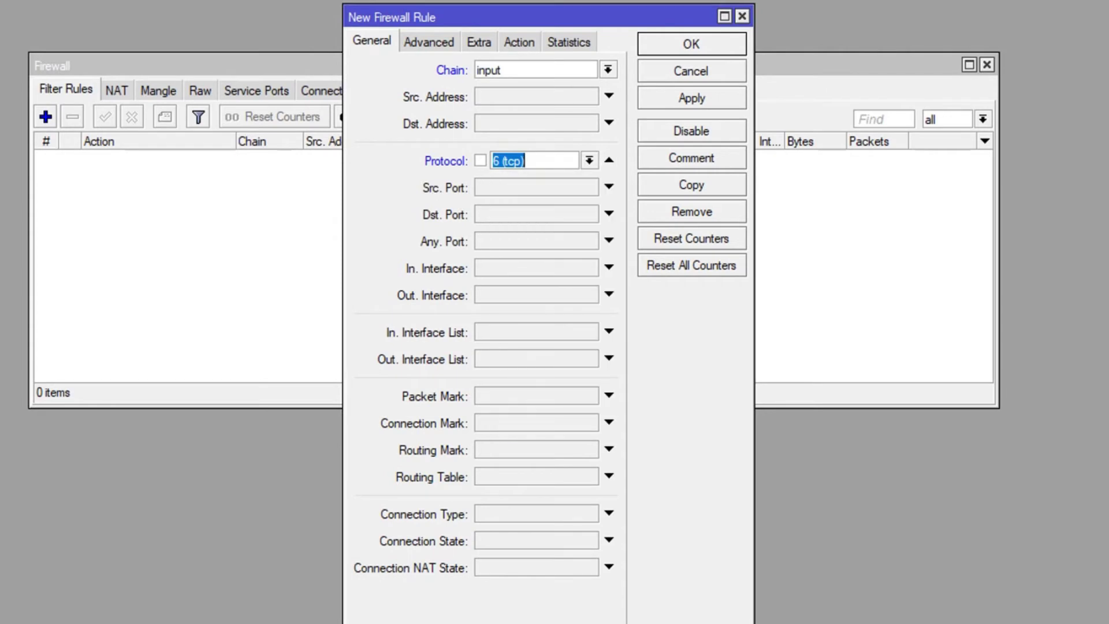
pyautogui.press('Tab')
pyautogui.click(589, 160)
pyautogui.click(505, 177)
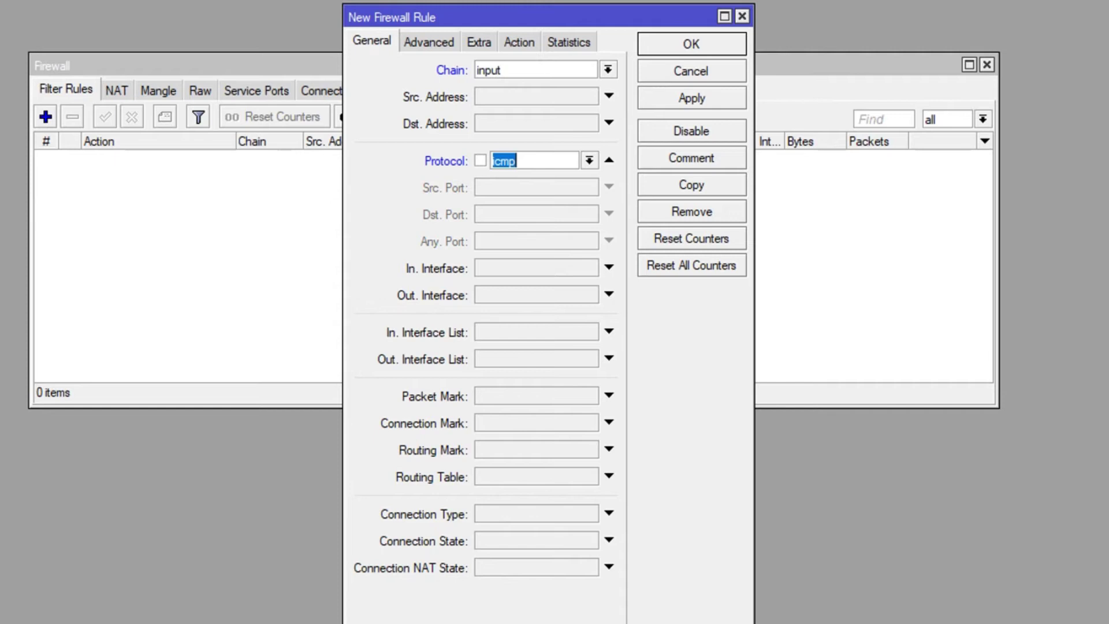
# Set the rule to add src to address list "IP Ping Router" with a timeout of 00:00:10, and apply it.
pyautogui.click(518, 42)
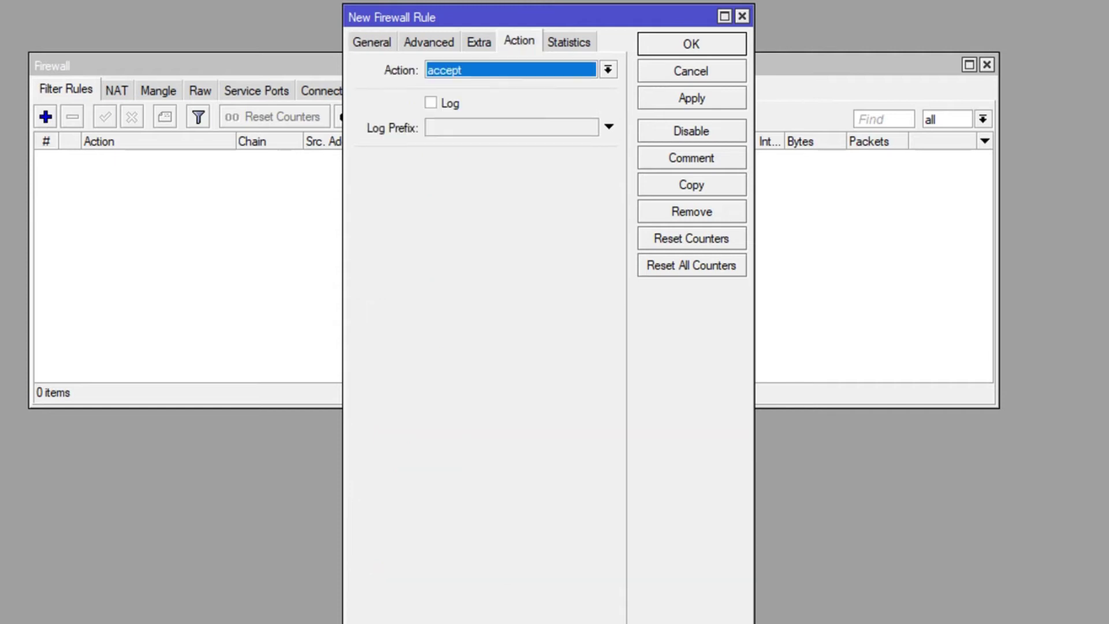
pyautogui.click(607, 69)
pyautogui.click(480, 112)
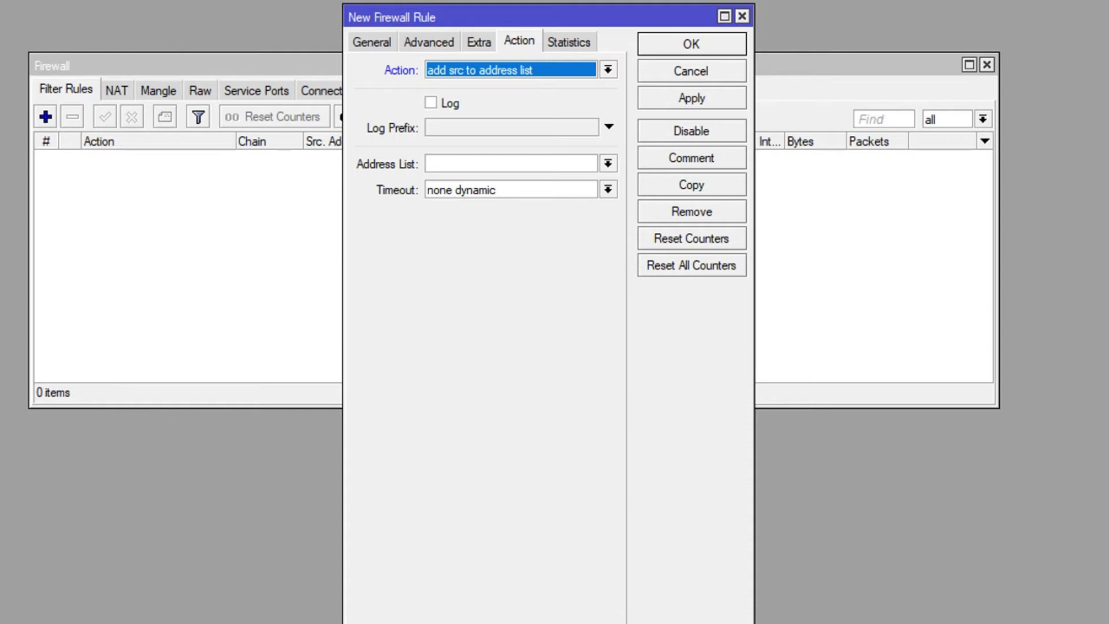
pyautogui.click(429, 164)
pyautogui.write('IP Ping Router')
pyautogui.press('Tab')
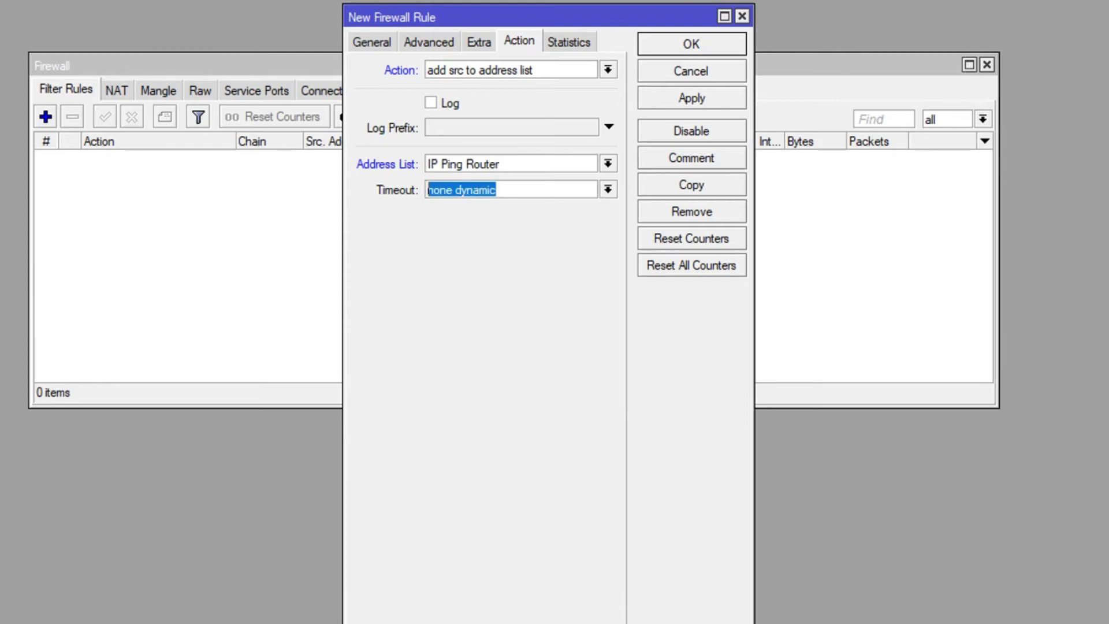
pyautogui.write('00:')
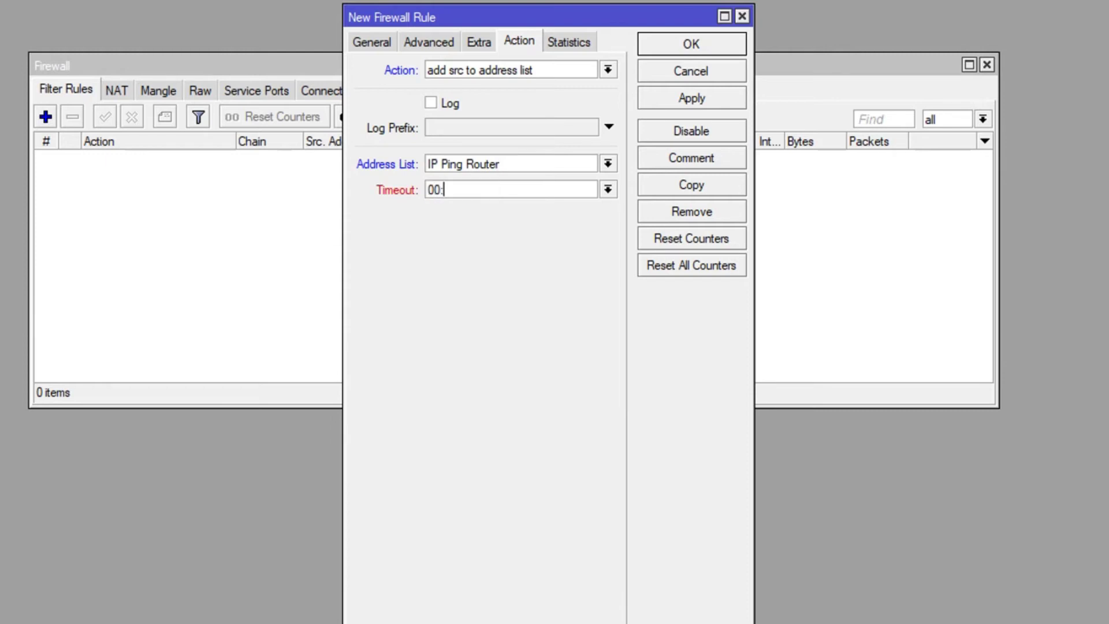
pyautogui.write('00:10')
pyautogui.click(691, 98)
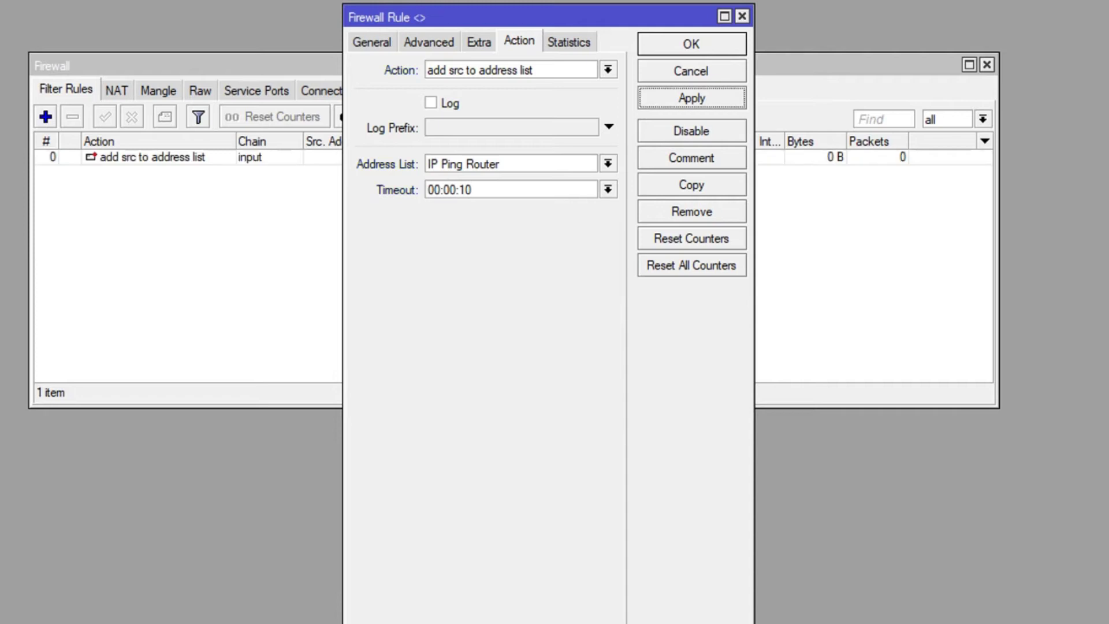
# Comment the rule as "Catat otomatis ip ping router" and save it.
pyautogui.click(691, 157)
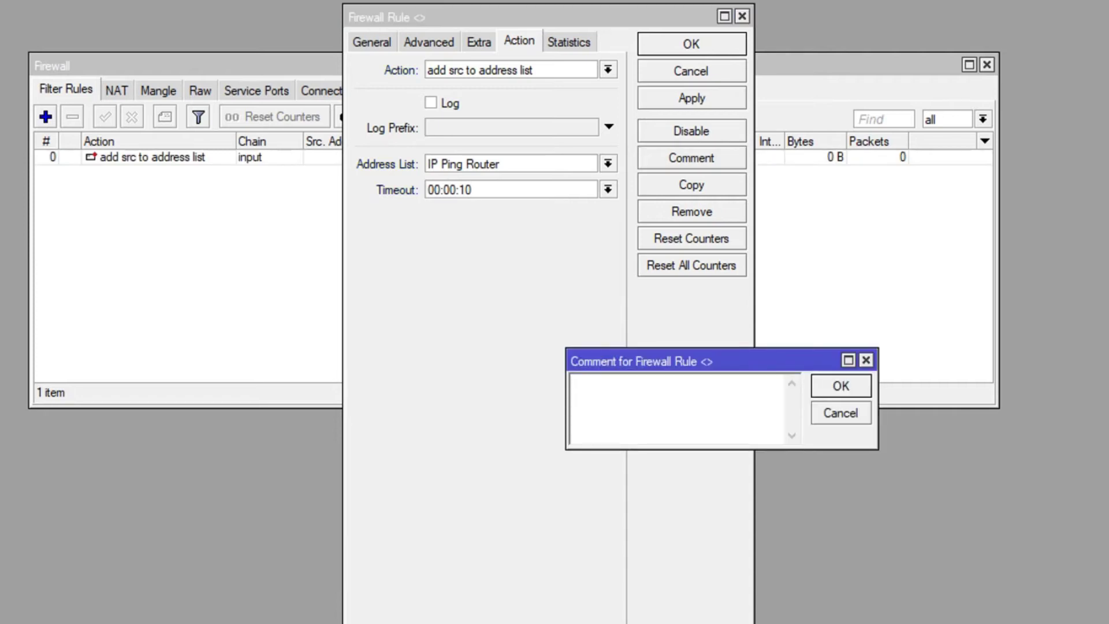
pyautogui.write('Cata')
pyautogui.press('BackSpace')
pyautogui.write('t otomatis ip ping')
pyautogui.press('BackSpace')
pyautogui.press('BackSpace')
pyautogui.press('BackSpace')
pyautogui.press('BackSpace')
pyautogui.press('BackSpace')
pyautogui.write('pi')
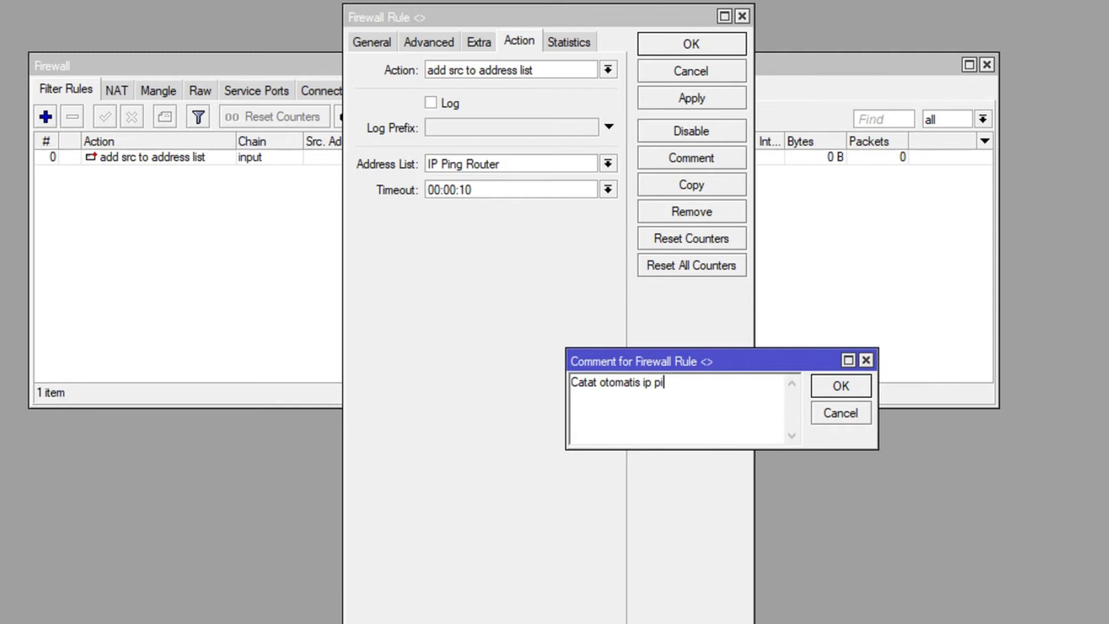
pyautogui.write('ng router')
pyautogui.press('Tab')
pyautogui.press('Return')
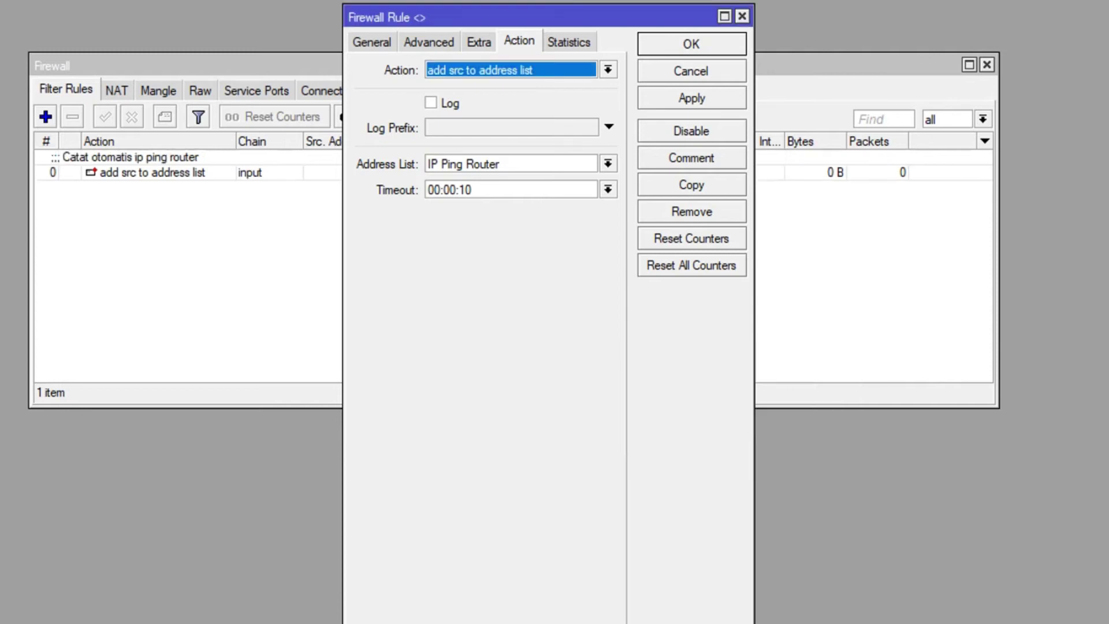
pyautogui.click(691, 98)
pyautogui.click(691, 44)
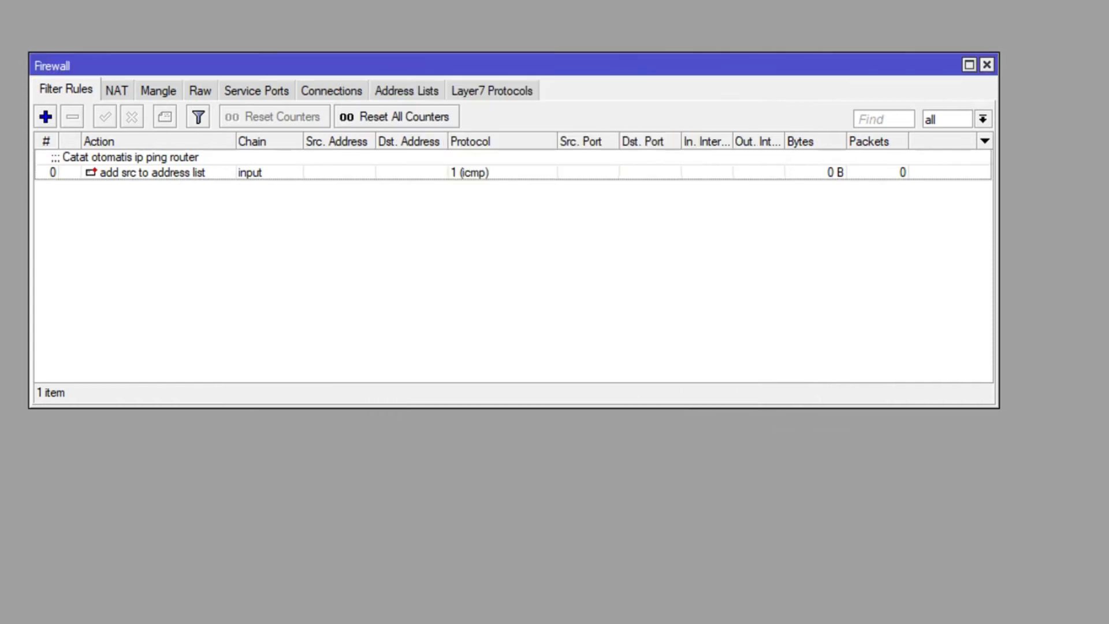
# Show the firewall's address lists and move the Command Prompt window so both can be watched together.
pyautogui.click(152, 173)
pyautogui.press('Escape')
pyautogui.click(152, 172)
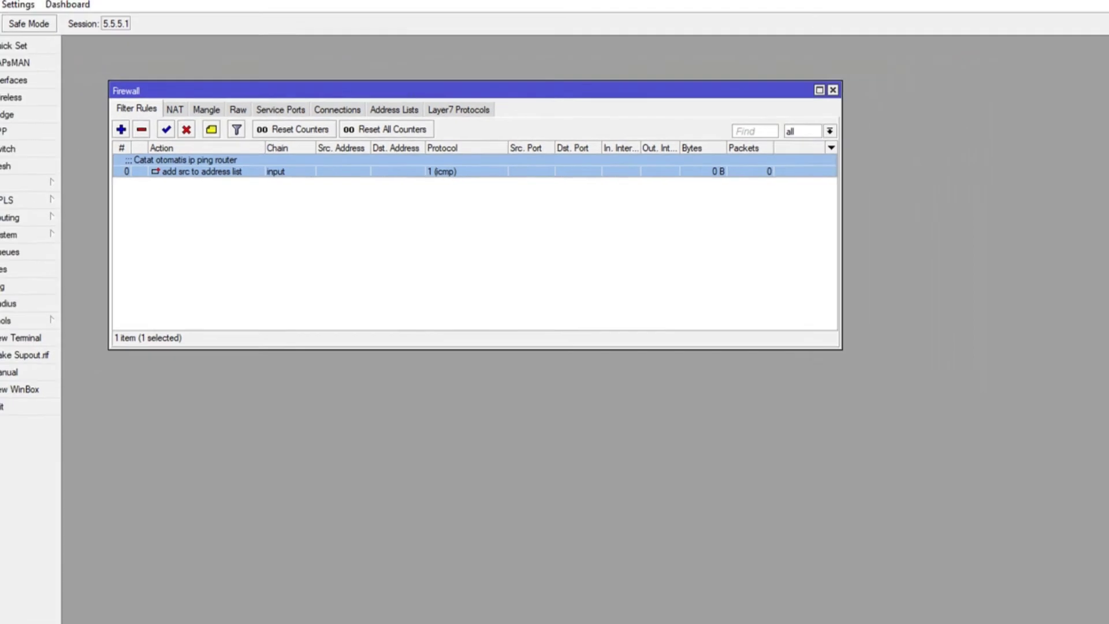
pyautogui.hotkey('alt', 'Tab')
pyautogui.moveTo(347, 188); pyautogui.dragTo(425, 300)
pyautogui.click(390, 116)
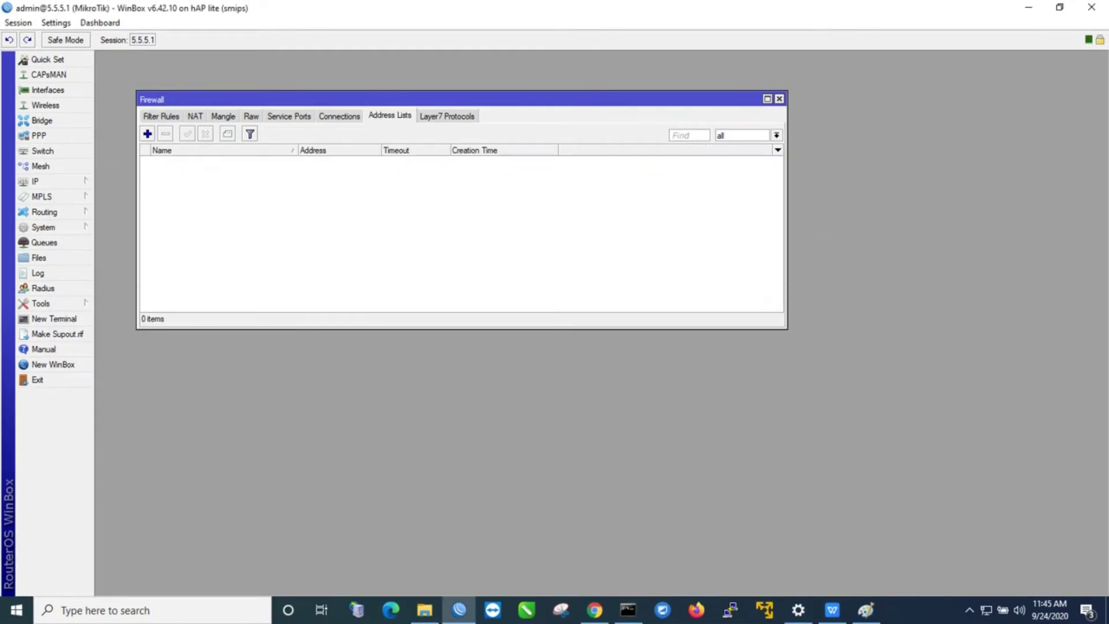
# Run a continuous ping to 5.5.5.1 while watching the address list, pausing and resuming the output before stopping it.
pyautogui.click(629, 610)
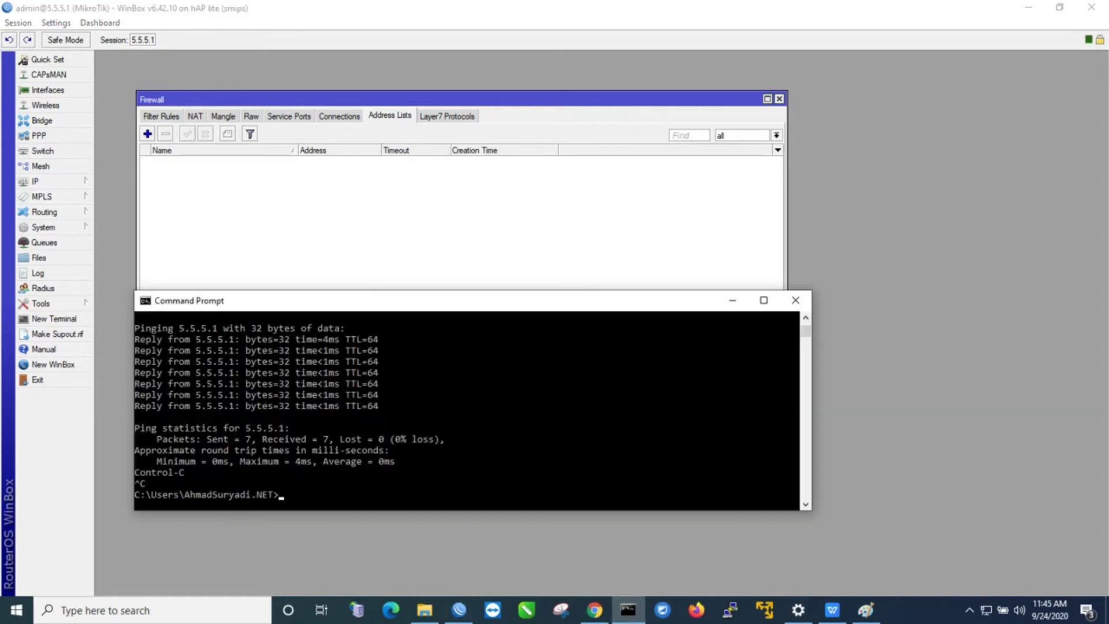
pyautogui.press('Up')
pyautogui.press('Return')
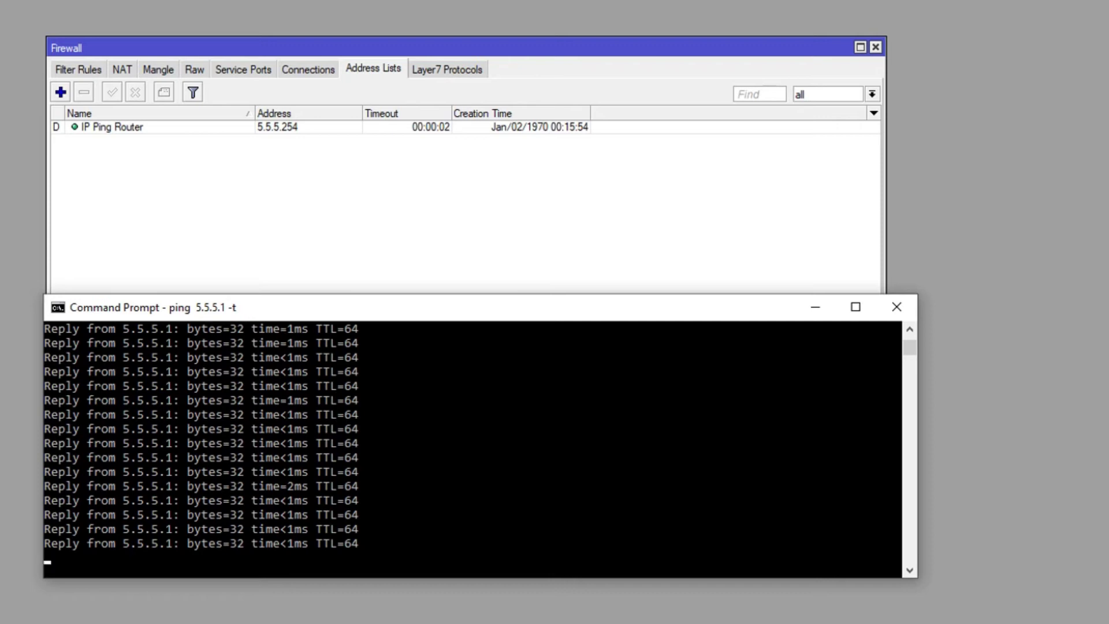
pyautogui.click(541, 485)
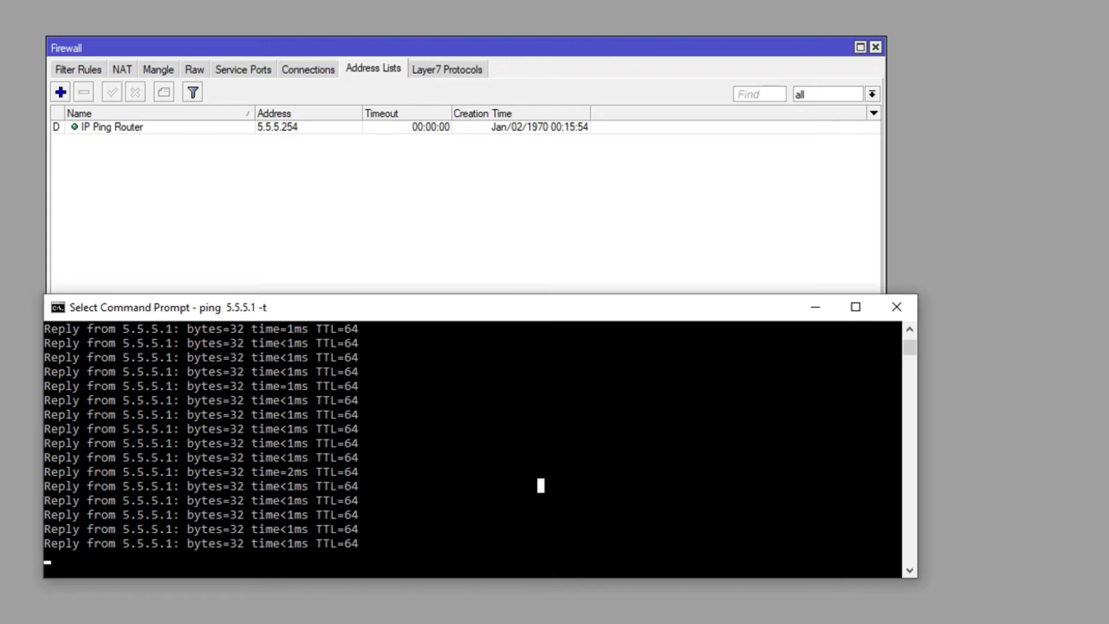
pyautogui.rightClick(541, 485)
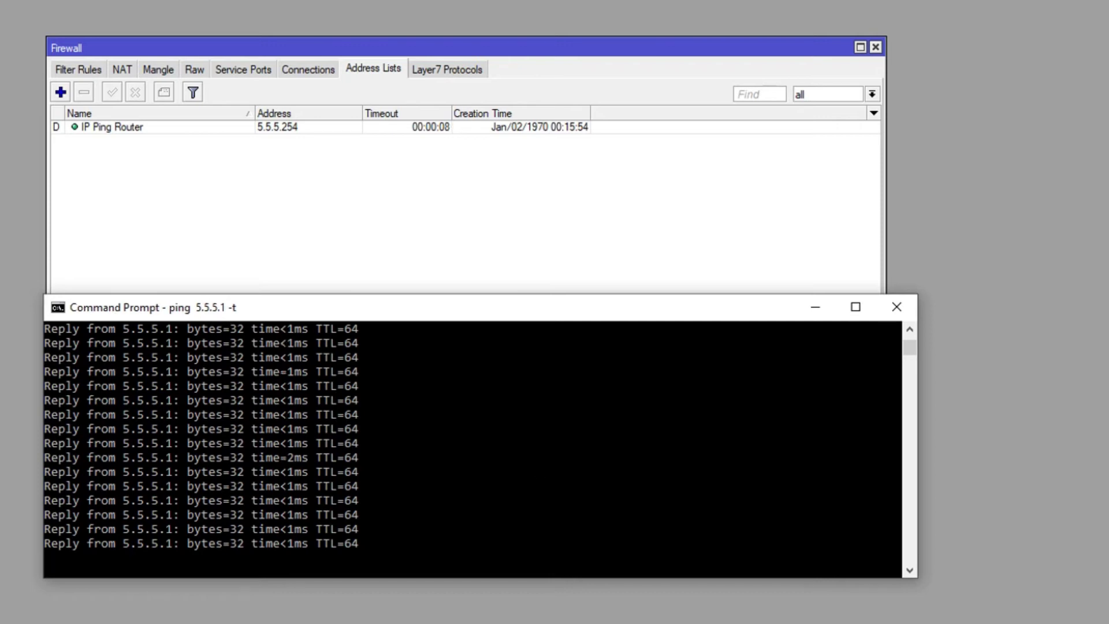
pyautogui.click(541, 485)
pyautogui.hotkey('ctrl', 'c')
pyautogui.hotkey('ctrl', 'c')
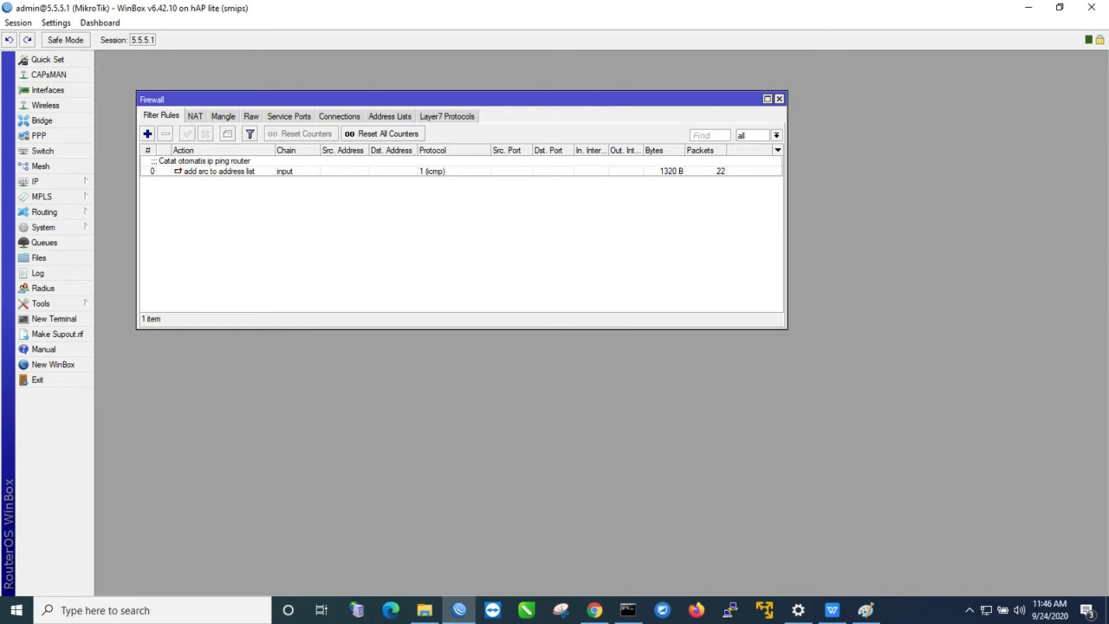
# Show the firewall's address lists again and restart the continuous ping to 5.5.5.1.
pyautogui.click(390, 115)
pyautogui.click(628, 610)
pyautogui.press('Up')
pyautogui.press('Return')
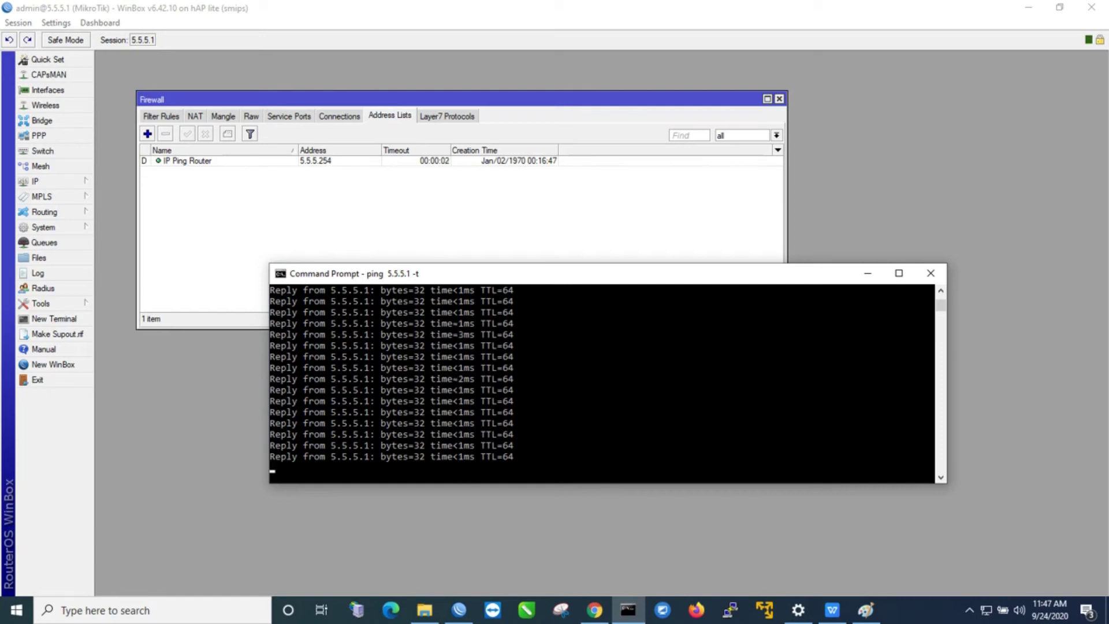
# Add a second filter rule using the input chain and the icmp protocol.
pyautogui.click(160, 115)
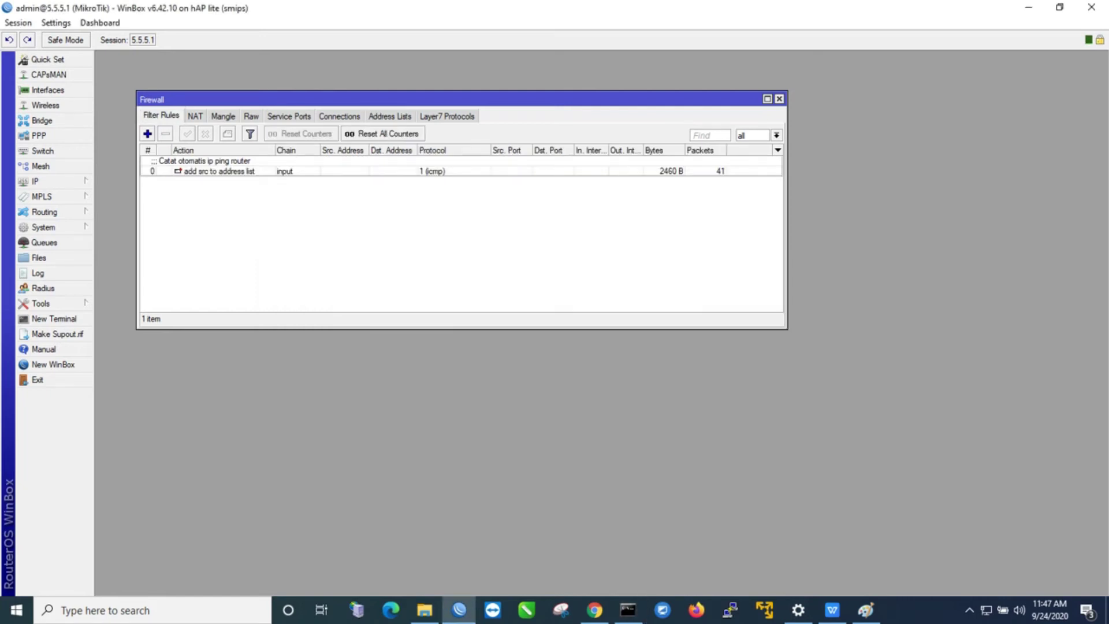
pyautogui.click(148, 134)
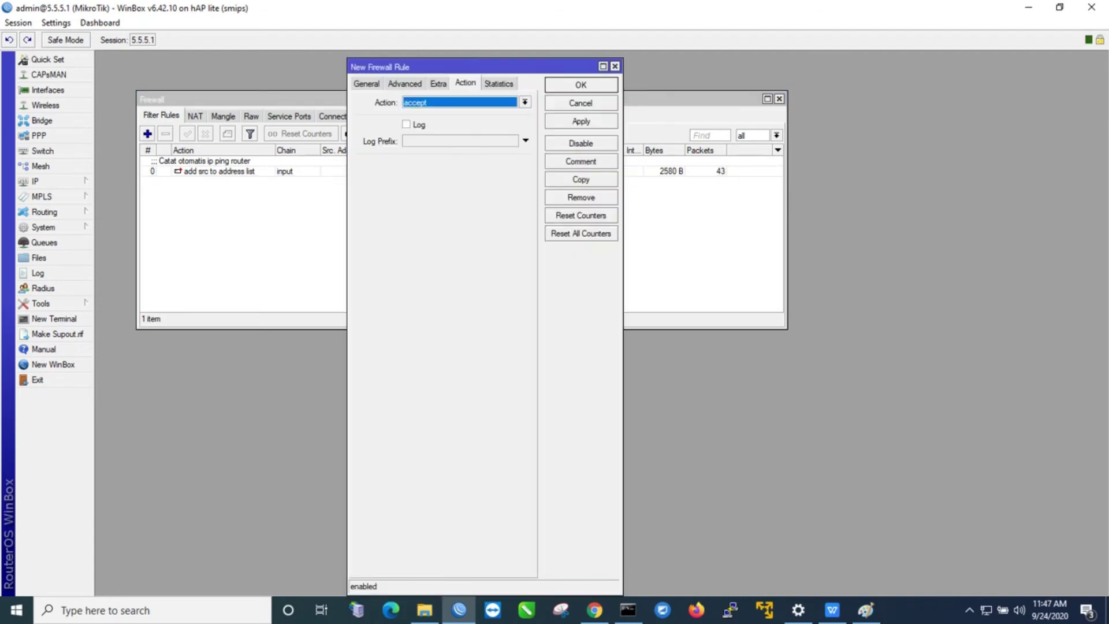
pyautogui.moveTo(484, 67); pyautogui.dragTo(401, 243)
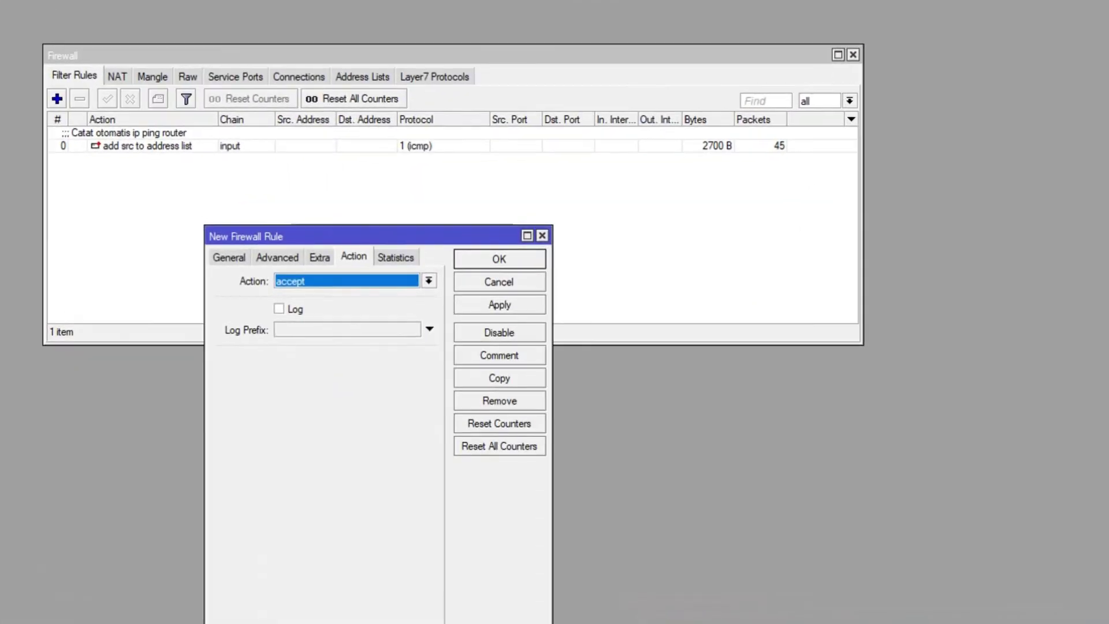
pyautogui.click(229, 257)
pyautogui.click(428, 281)
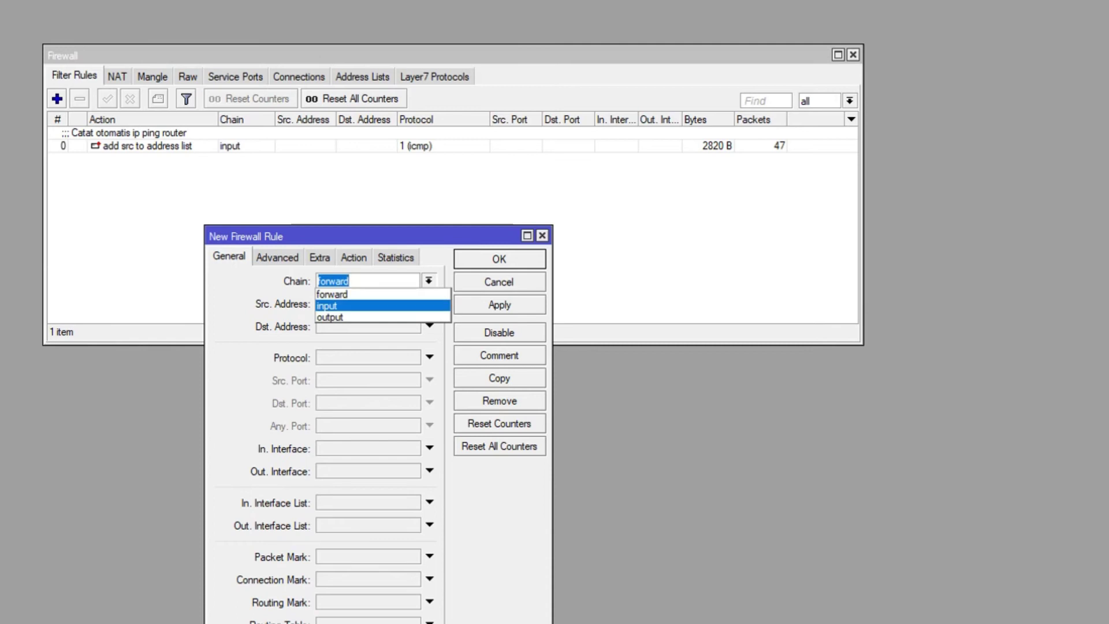
pyautogui.doubleClick(327, 305)
pyautogui.click(368, 357)
pyautogui.click(413, 357)
pyautogui.click(340, 371)
# Set the second rule's source address list to "IP Ping Router".
pyautogui.click(278, 257)
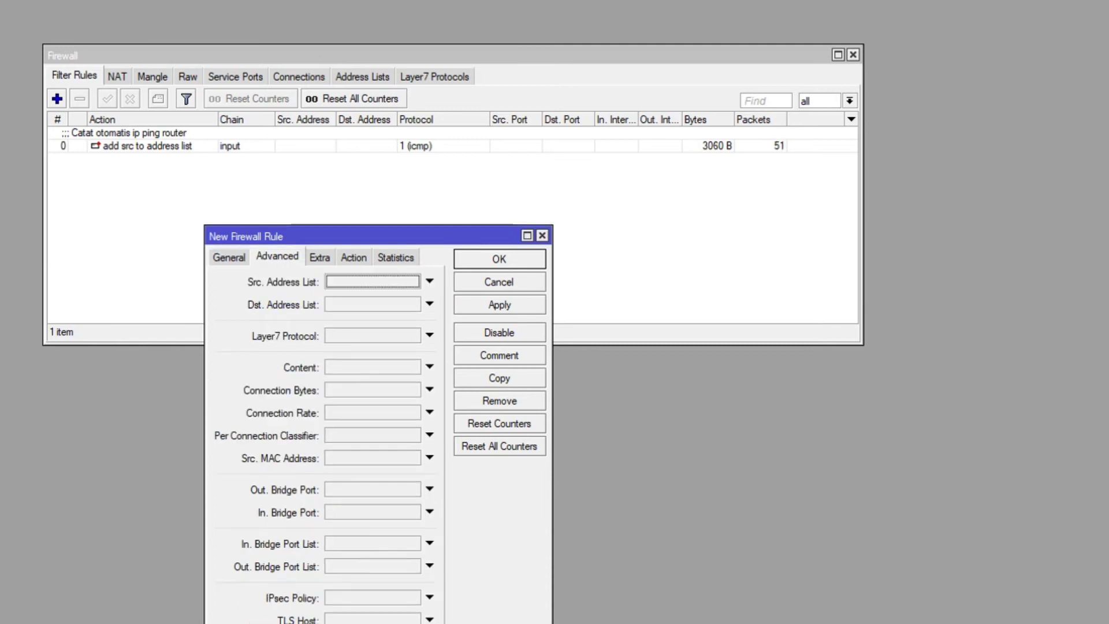
pyautogui.click(429, 281)
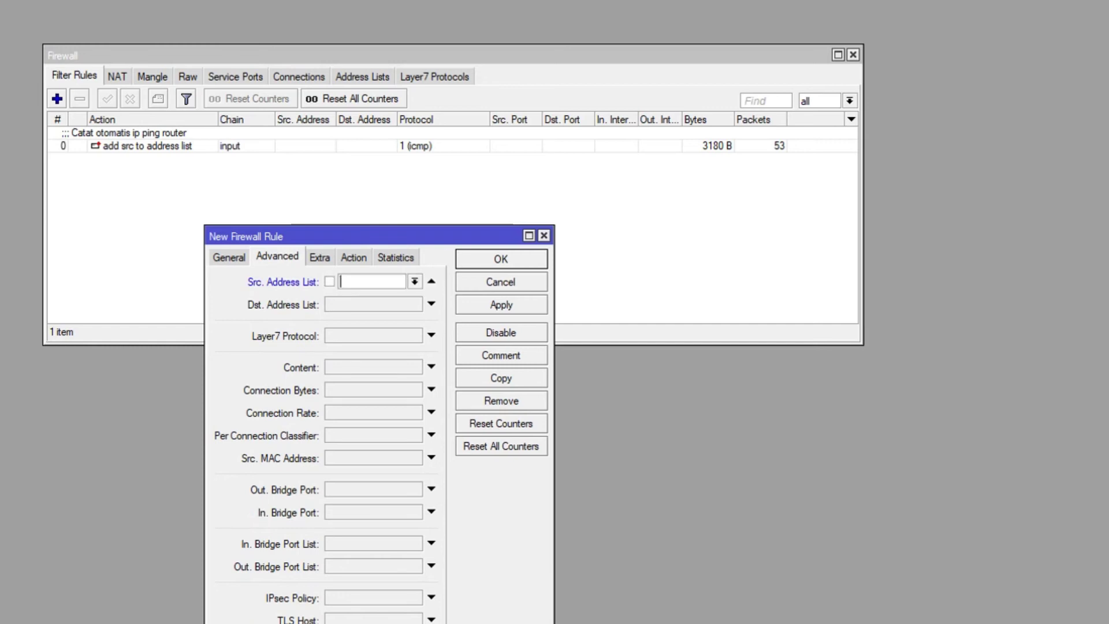
pyautogui.click(415, 281)
pyautogui.click(371, 294)
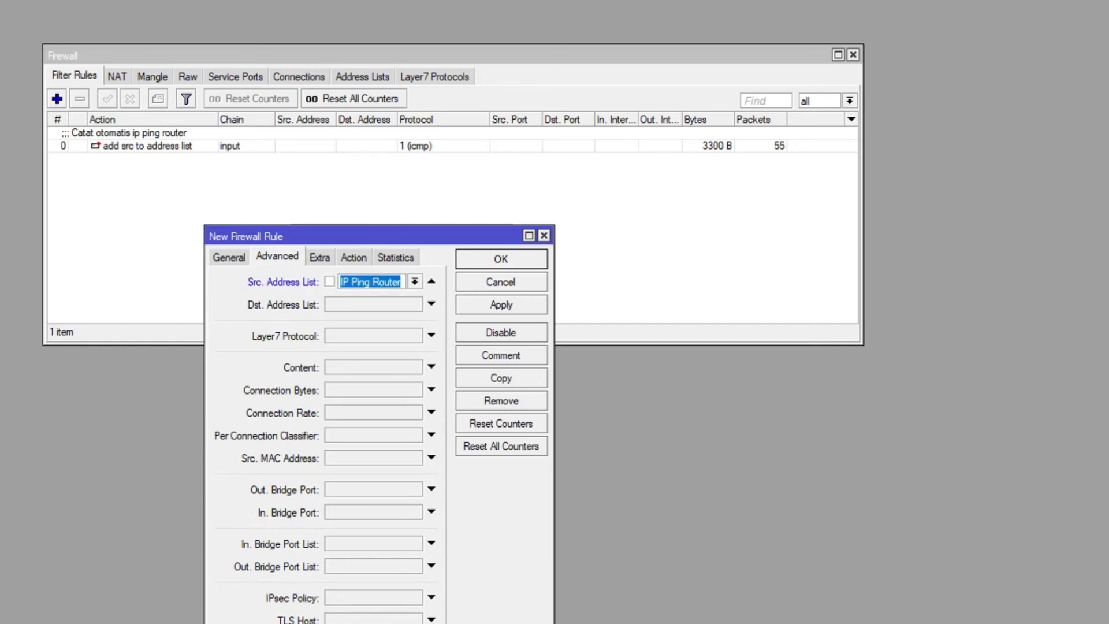
# Clear the source address condition from the second filter rule and review its source address list.
pyautogui.click(229, 257)
pyautogui.moveTo(340, 281); pyautogui.dragTo(318, 281)
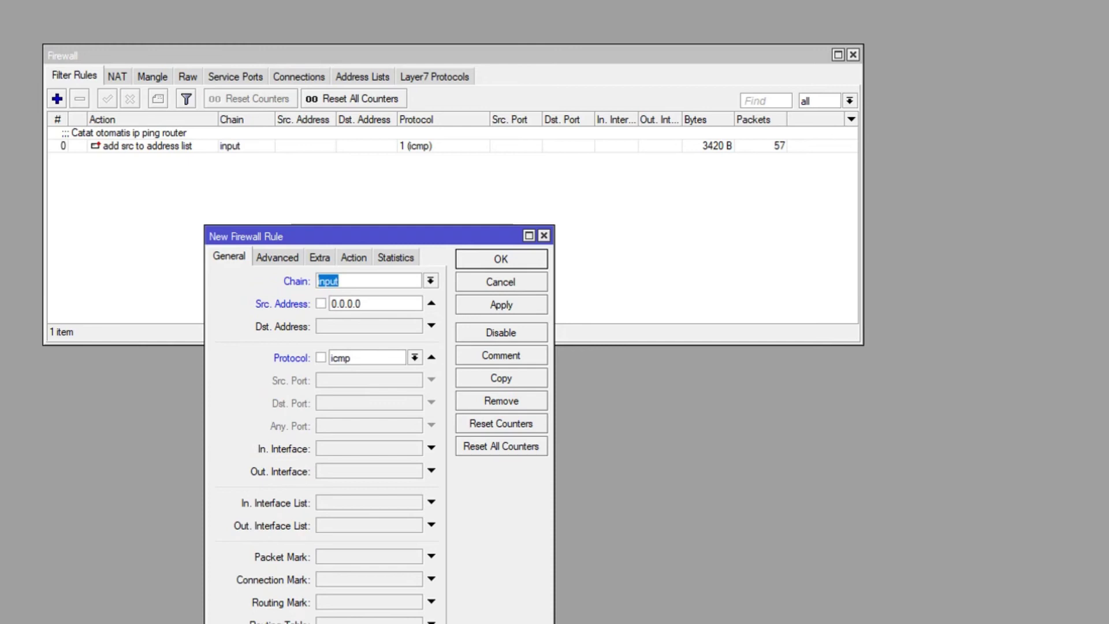
pyautogui.click(432, 303)
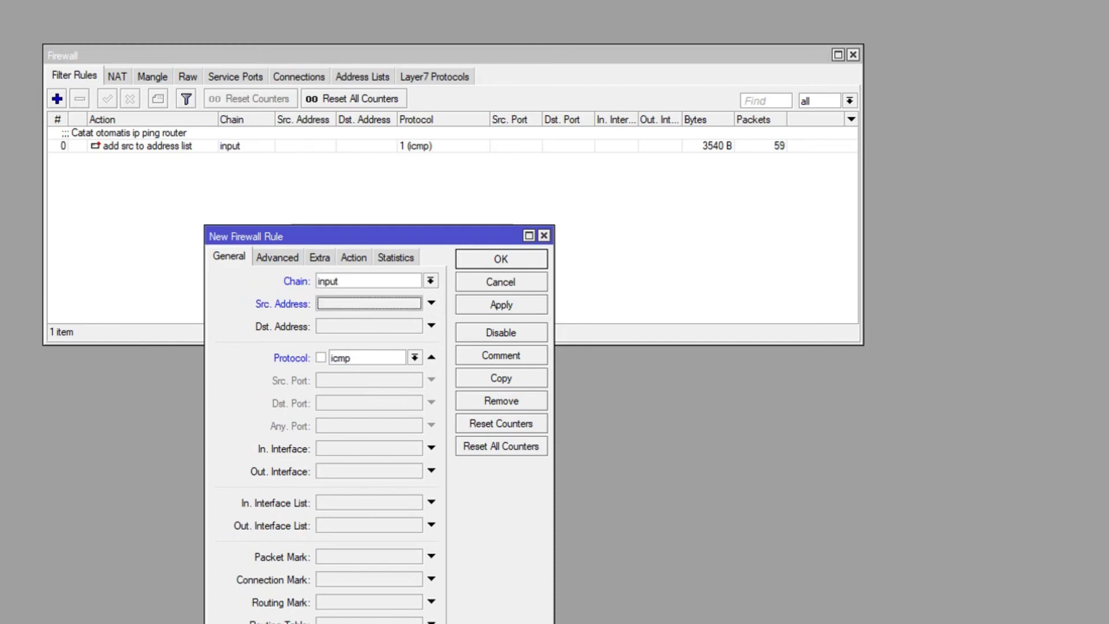
pyautogui.click(277, 257)
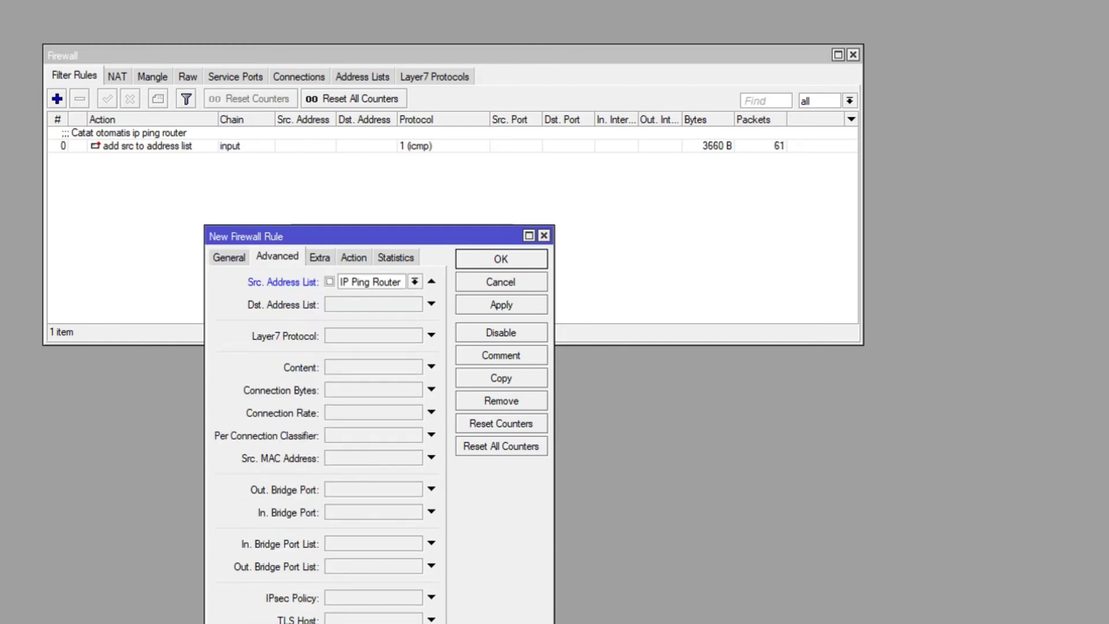
# Set the second filter rule's action to drop and apply the rule.
pyautogui.click(354, 257)
pyautogui.click(431, 281)
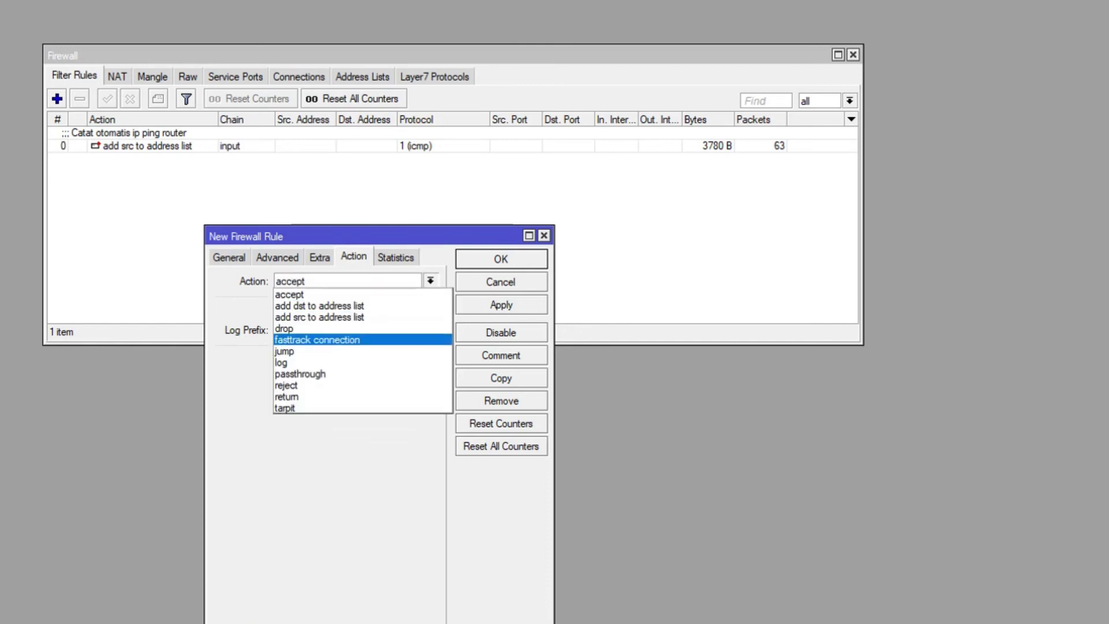
pyautogui.click(284, 328)
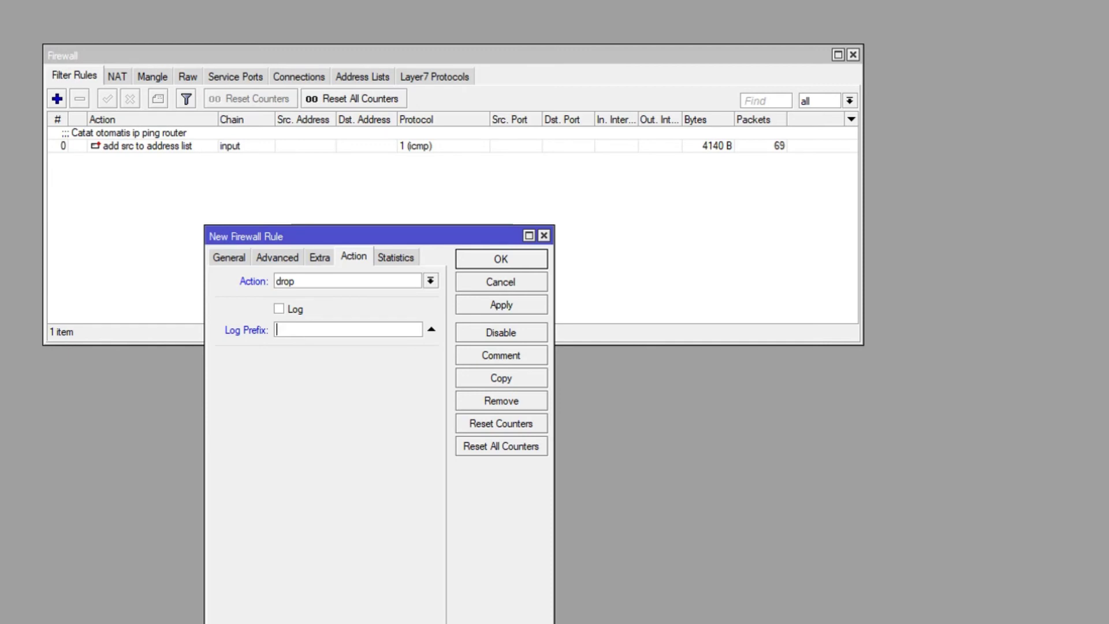
pyautogui.click(500, 305)
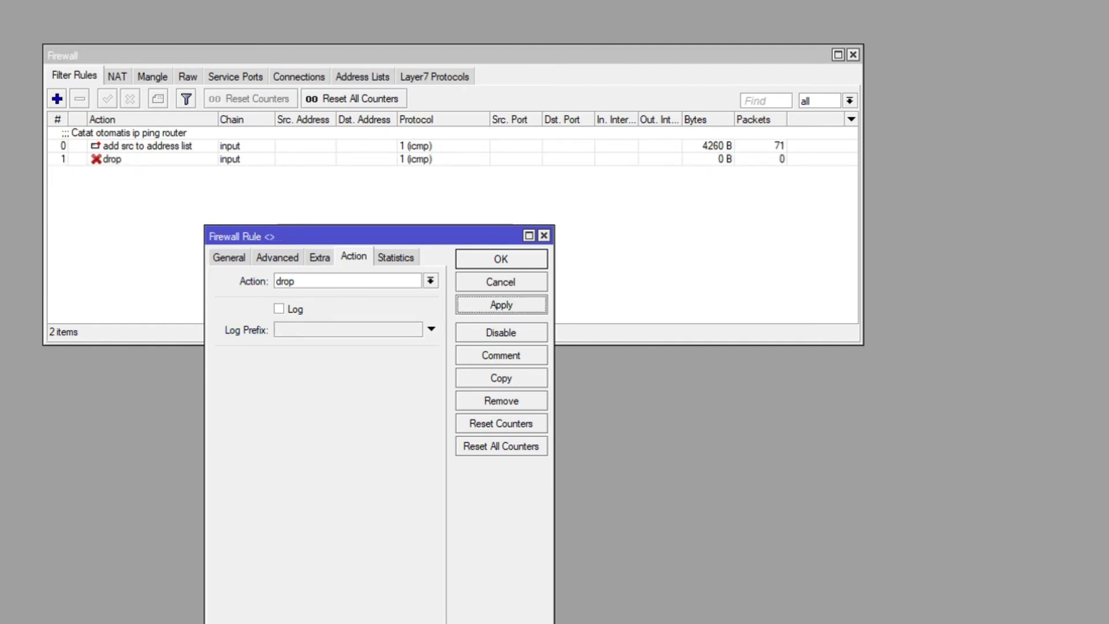
# Add the comment "Drop IP Ping router" to the drop rule and save it.
pyautogui.write('Drop')
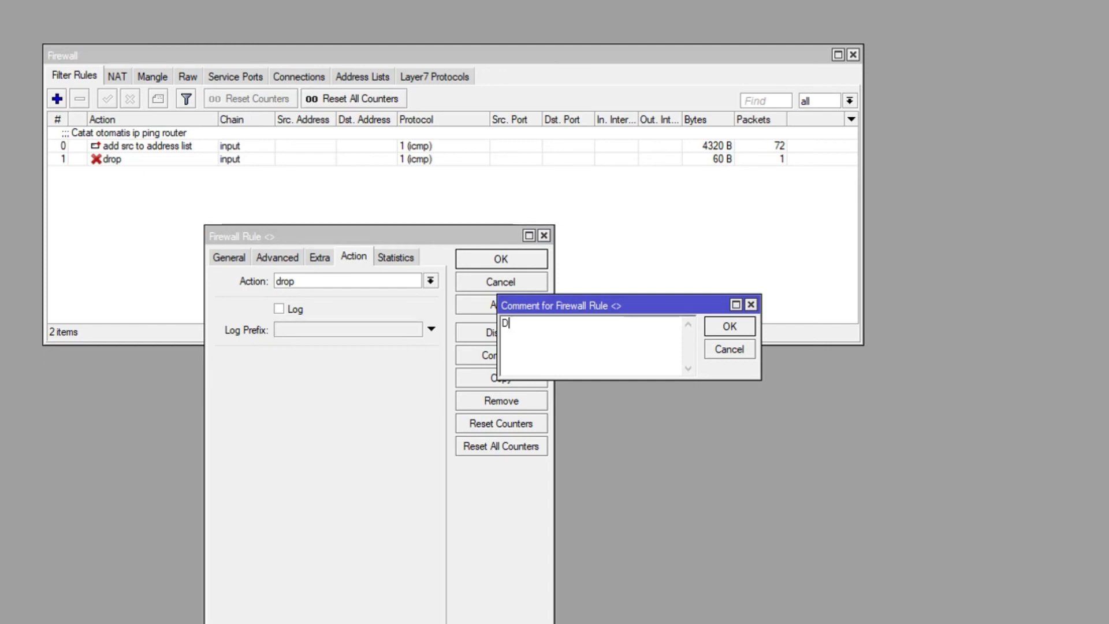
pyautogui.press('BackSpace')
pyautogui.write('p IP Ping router')
pyautogui.press('Return')
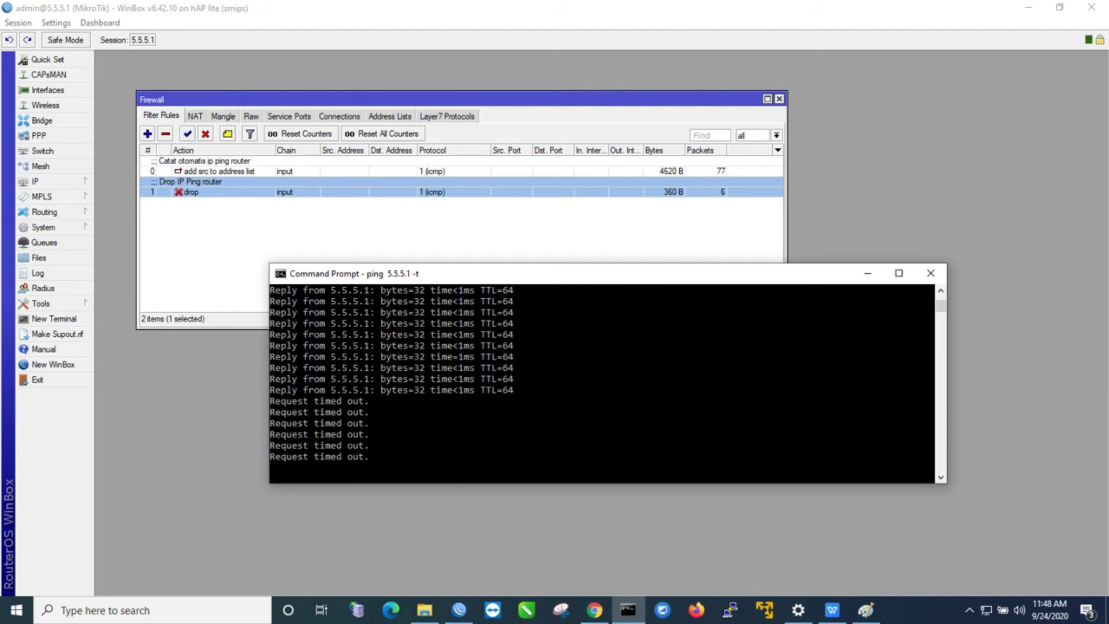
# Check the firewall's address lists alongside the continuous ping to 5.5.5.1.
pyautogui.hotkey('alt', 'Tab')
pyautogui.click(390, 115)
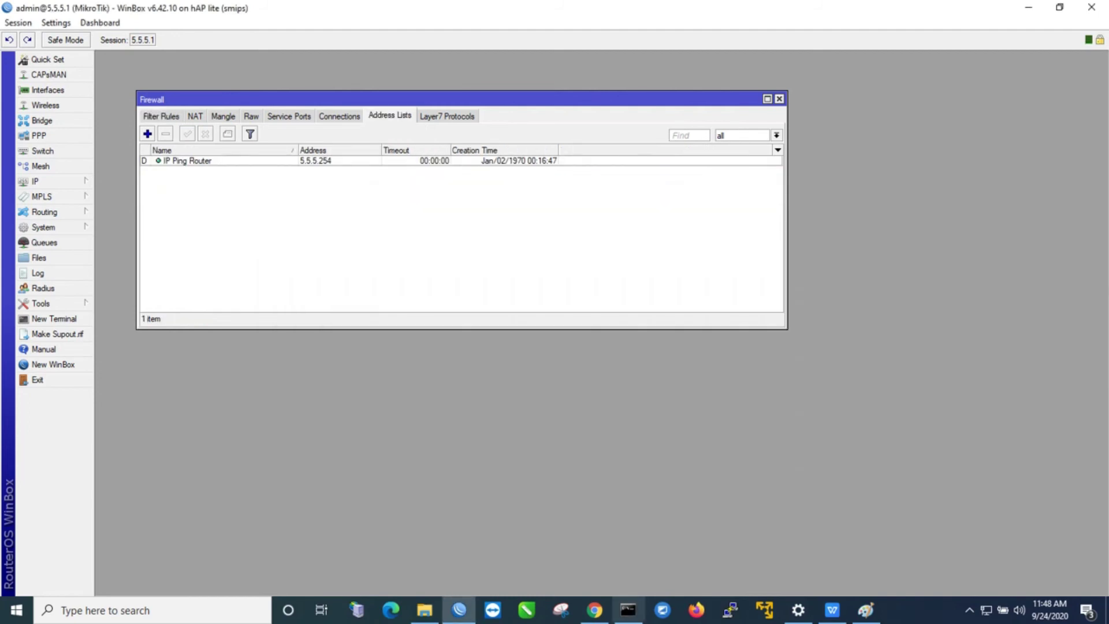
pyautogui.click(627, 610)
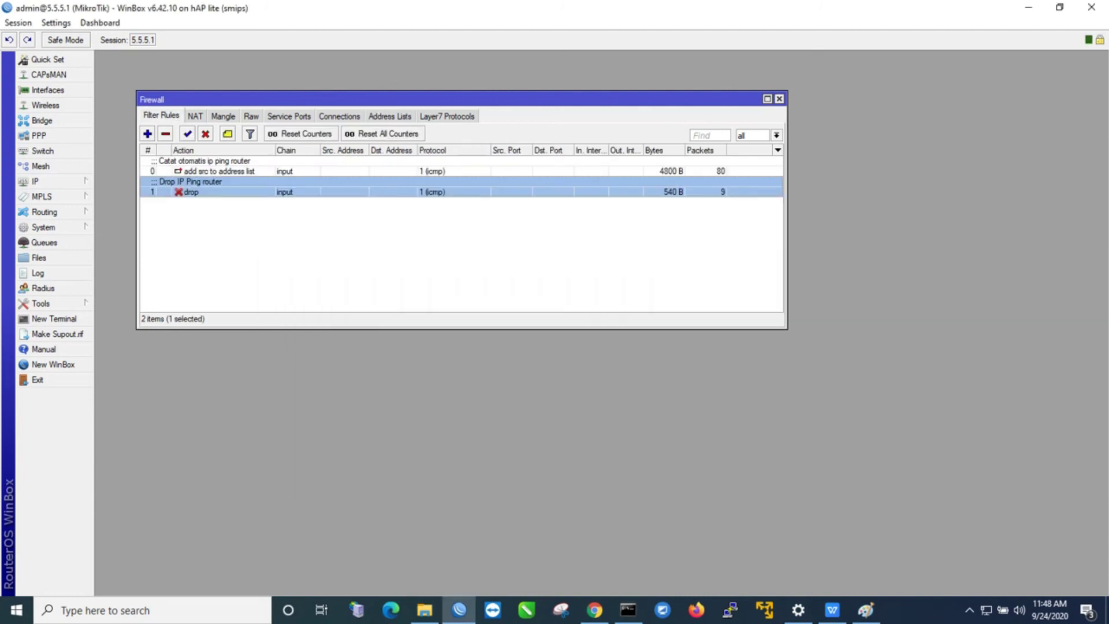
# Review the address-recording rule and the drop rule among the filter rules, leaving neither selected.
pyautogui.press('Escape')
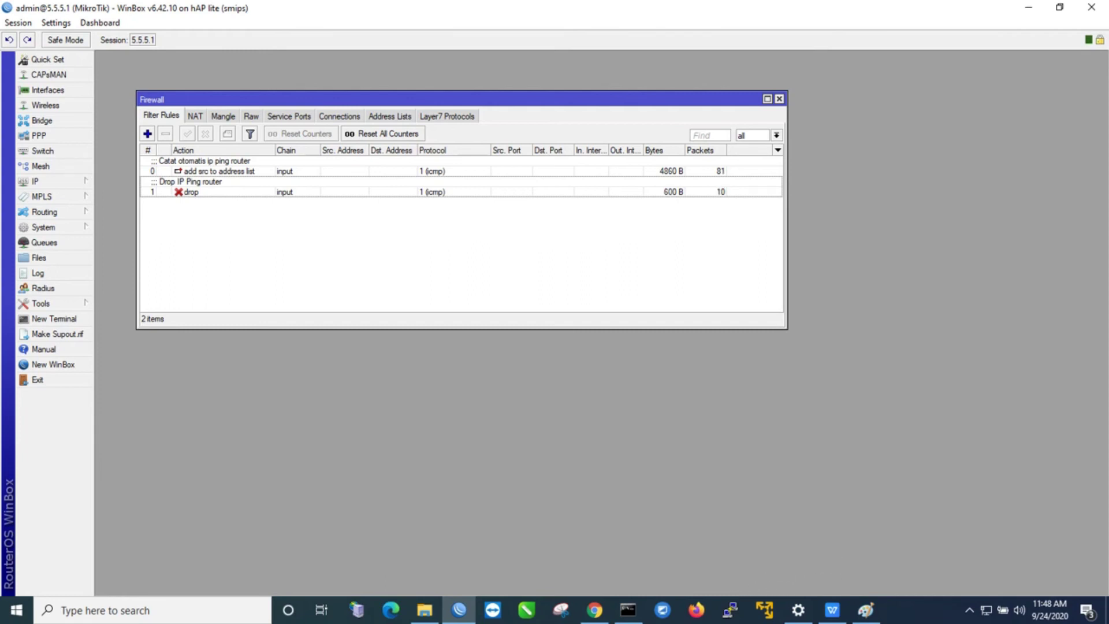
pyautogui.click(219, 171)
pyautogui.click(219, 191)
pyautogui.click(219, 243)
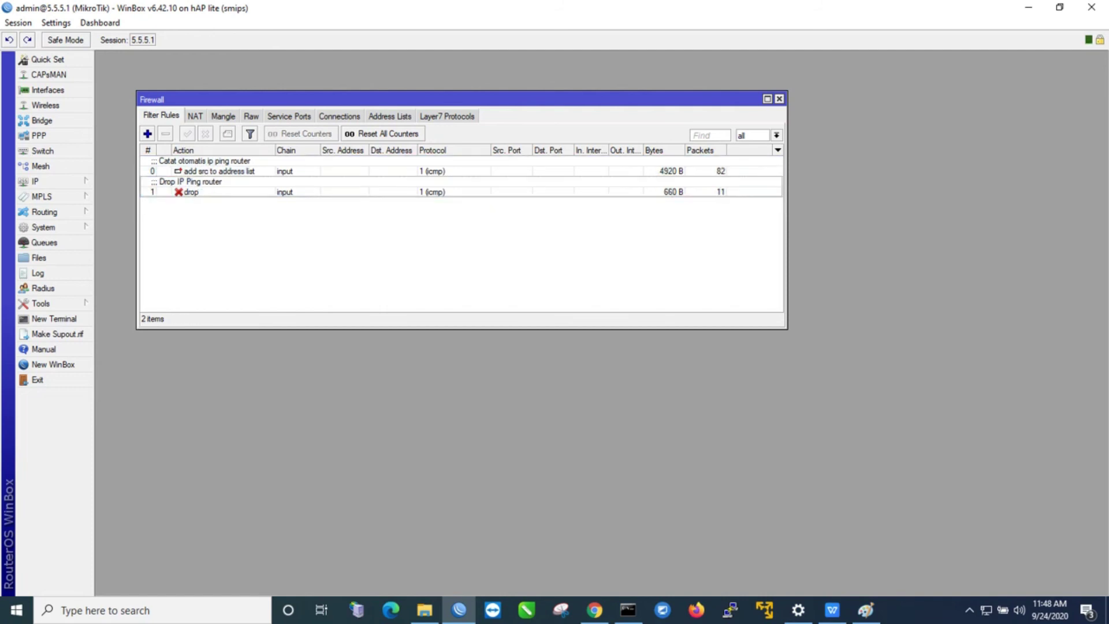